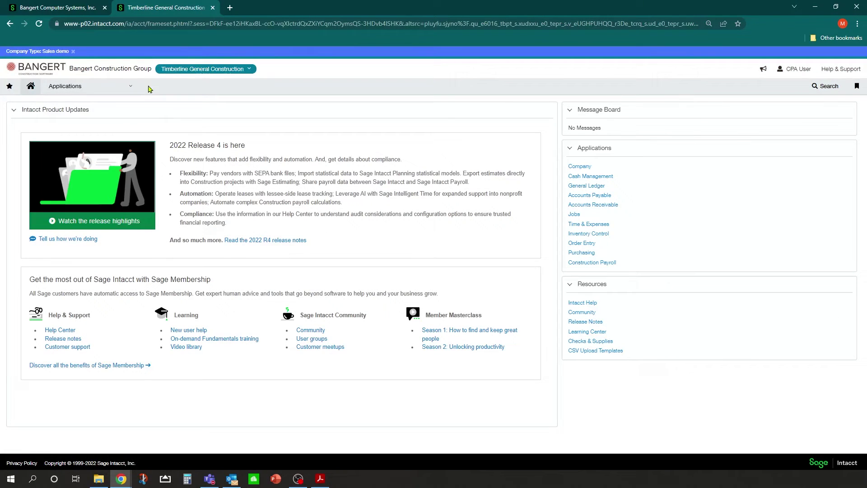
Open the Job contracts list from the Jobs module's pages.
click(127, 89)
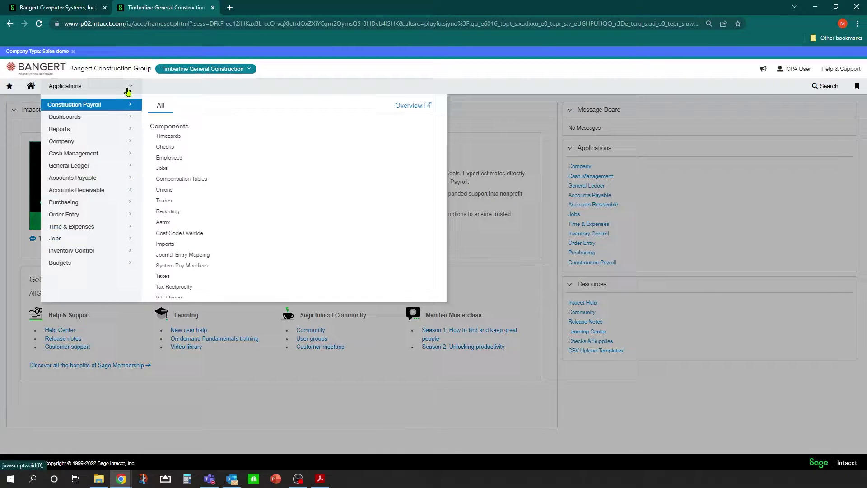
click(83, 243)
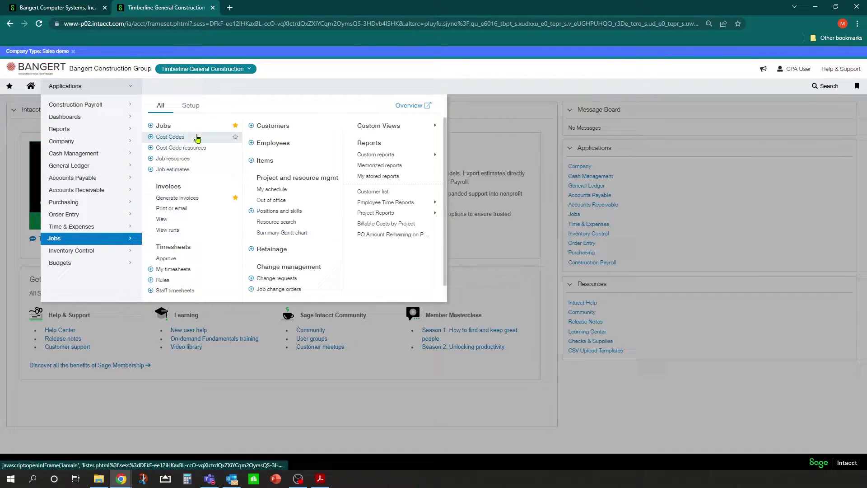
scroll(308, 201, down, 1)
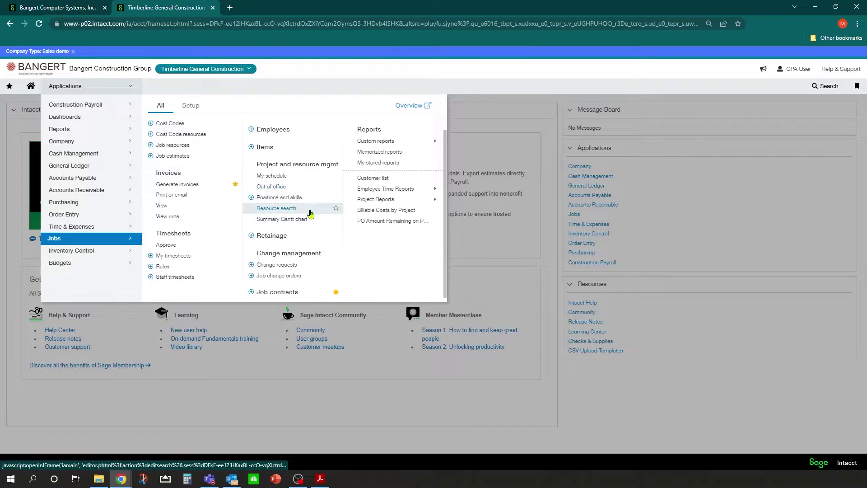
click(285, 298)
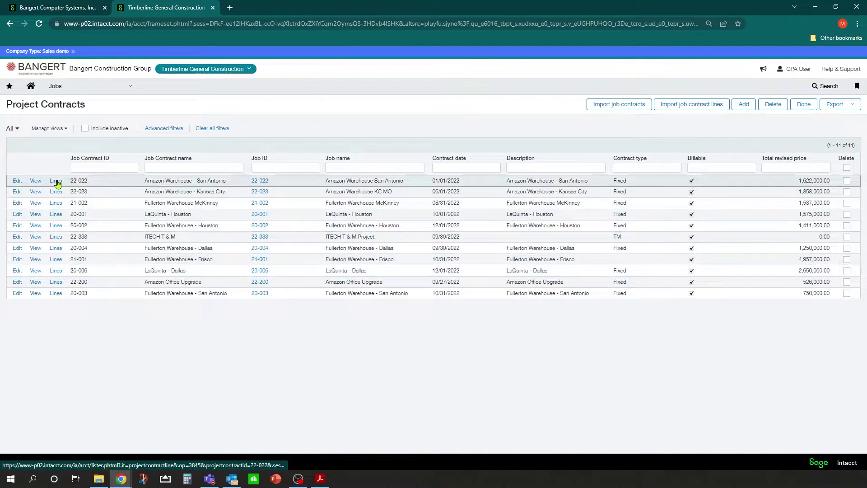
Show the lines of contract 22-022 to reach the Change Order 1 line (ID 101).
click(56, 181)
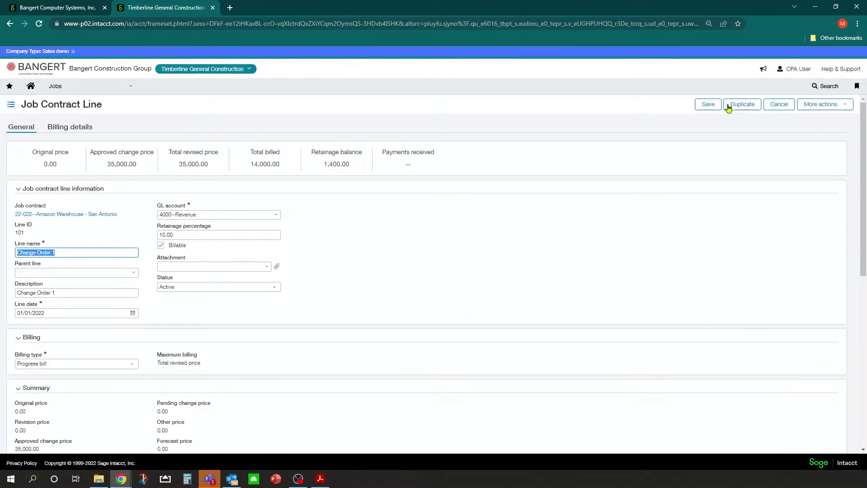
Duplicate Change Order 1 as Line ID 20, named 'Change Order #2'.
click(741, 109)
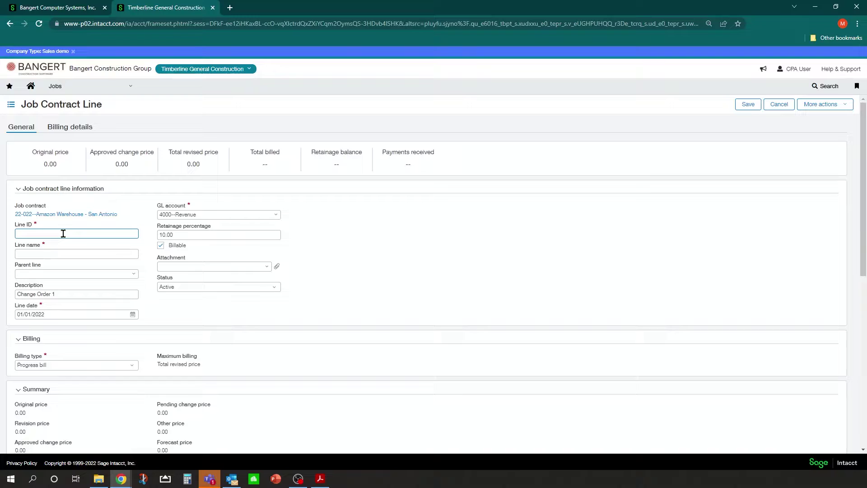
text(20)
key(Tab)
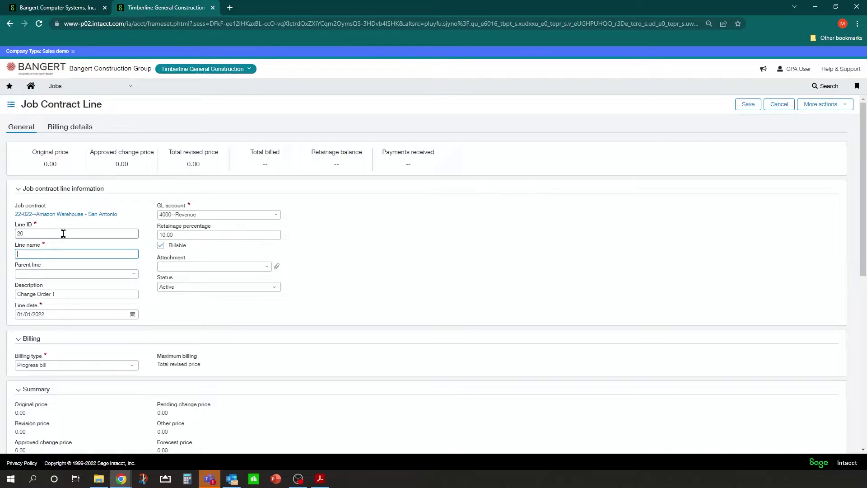
text(Change ord)
key(BackSpace)
key(BackSpace)
key(BackSpace)
text(O)
key(Tab)
Change the description to 'Change Order 2' and check the 10.00 retainage percentage.
click(62, 293)
triple_click(67, 294)
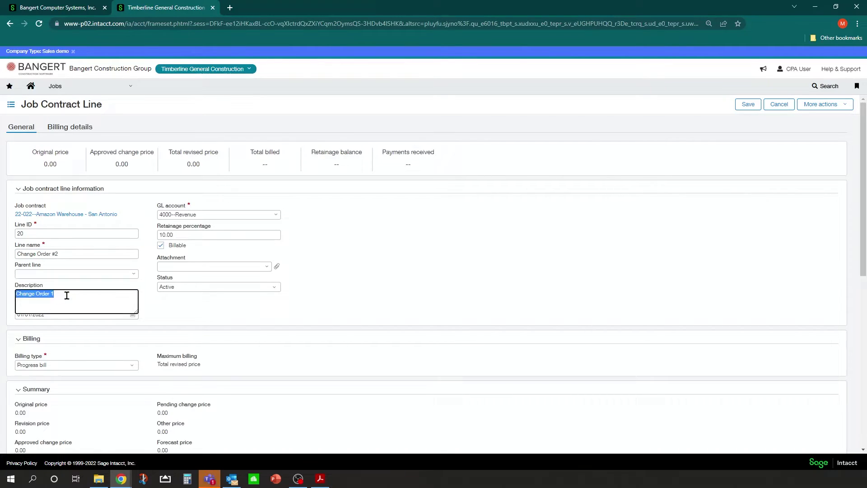
click(66, 295)
text(2)
click(202, 306)
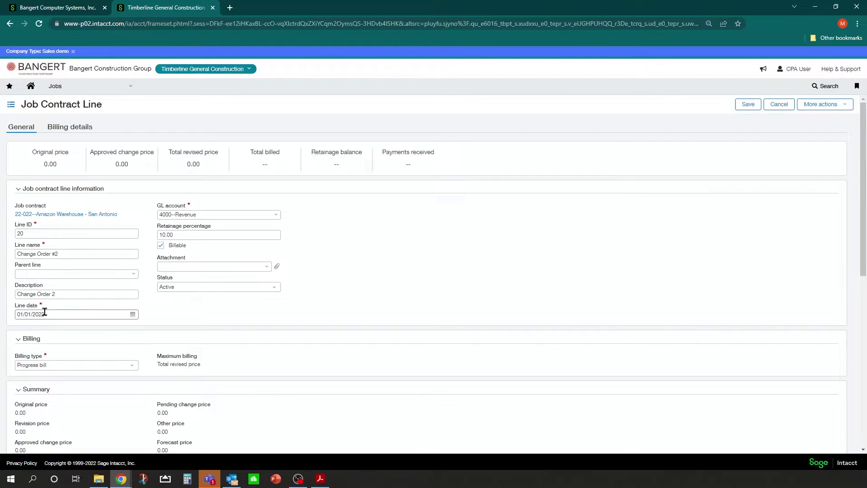
click(200, 234)
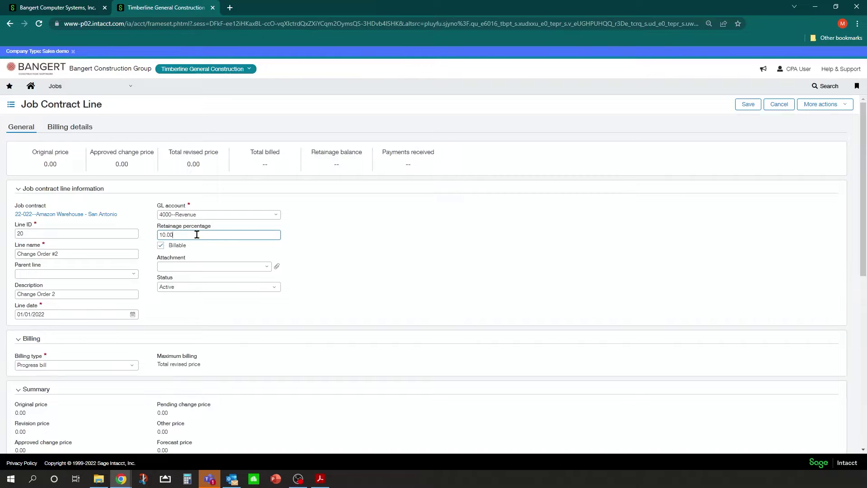
scroll(341, 258, down, 3)
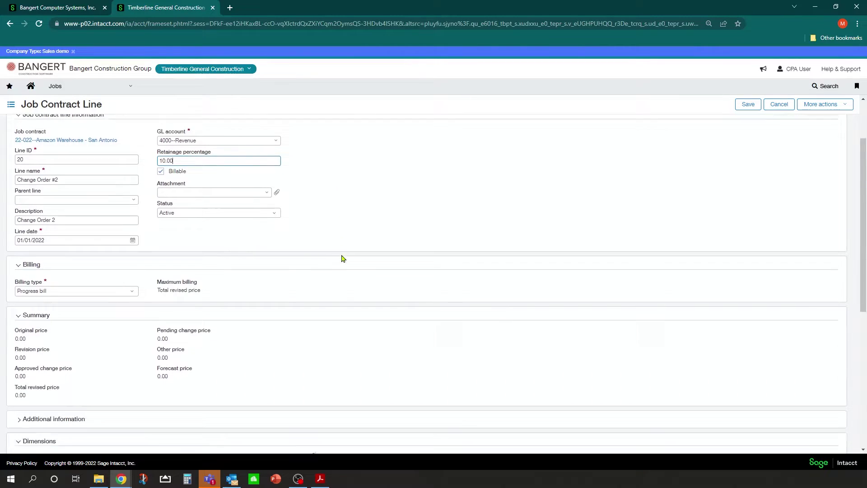
scroll(139, 277, down, 3)
scroll(140, 277, down, 2)
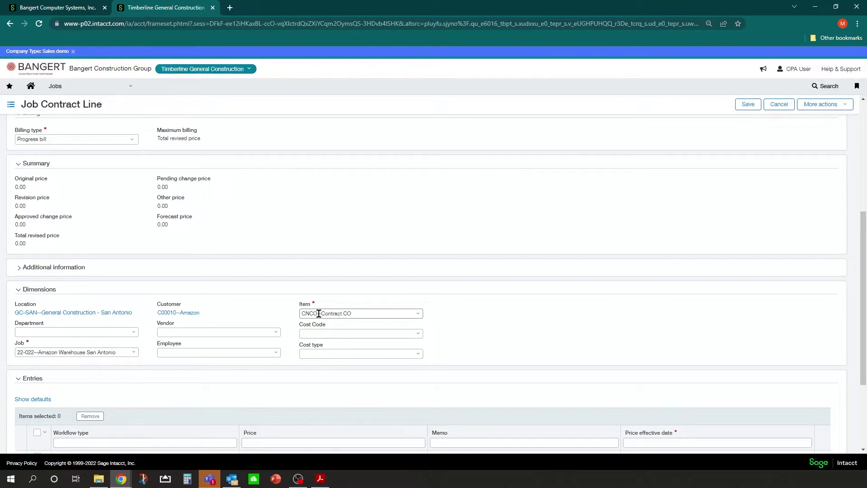
scroll(319, 314, down, 2)
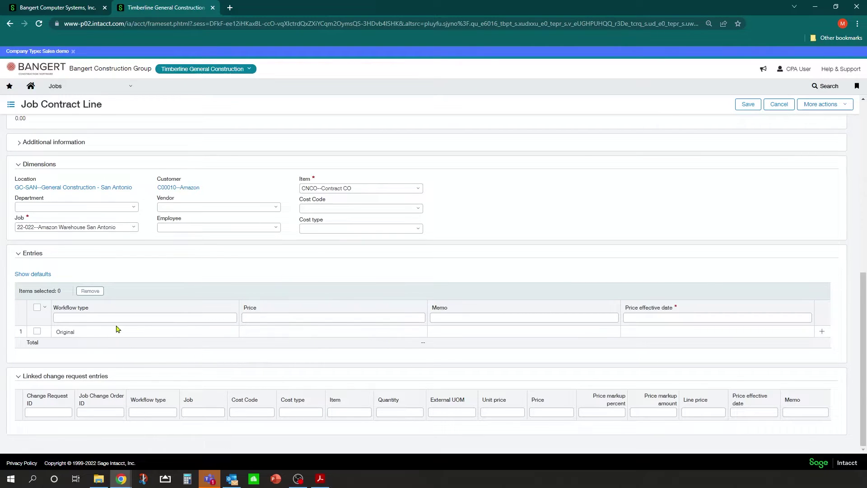
scroll(116, 330, up, 2)
scroll(127, 304, up, 1)
scroll(126, 302, up, 2)
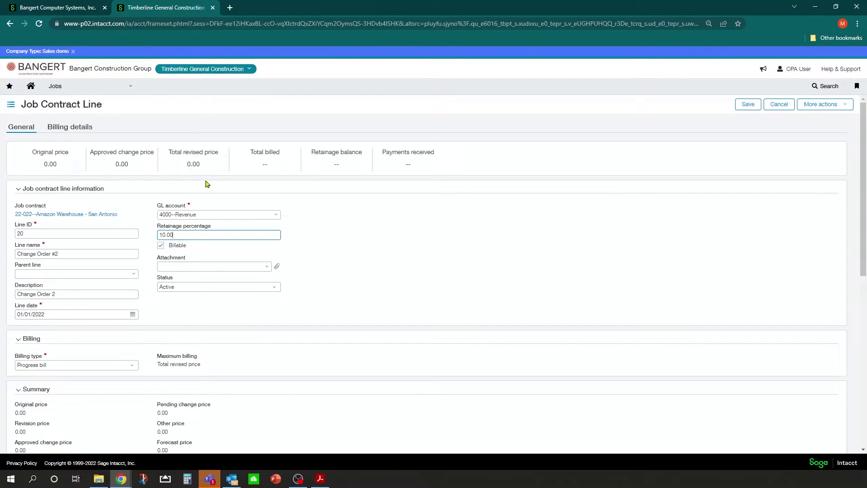
Save the Change Order #2 line (ID 20) on contract 22-022.
click(748, 105)
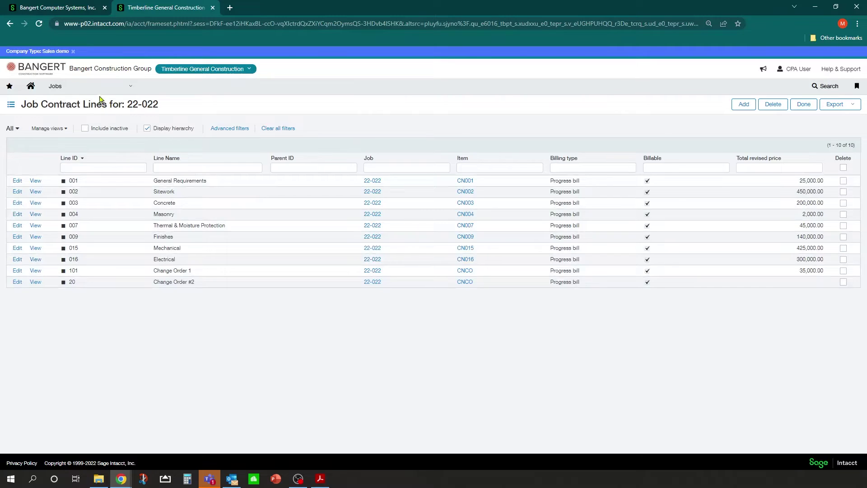
Open pending job change order CO-000004 from the Job change orders list for editing.
click(126, 93)
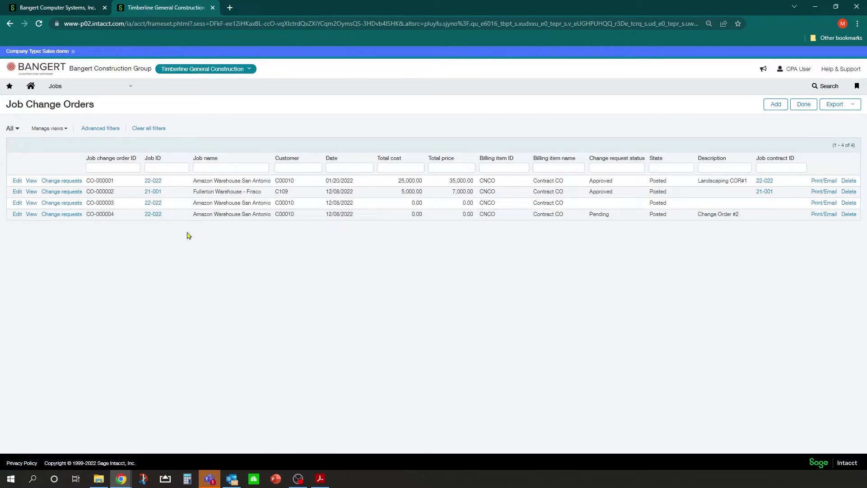
click(17, 214)
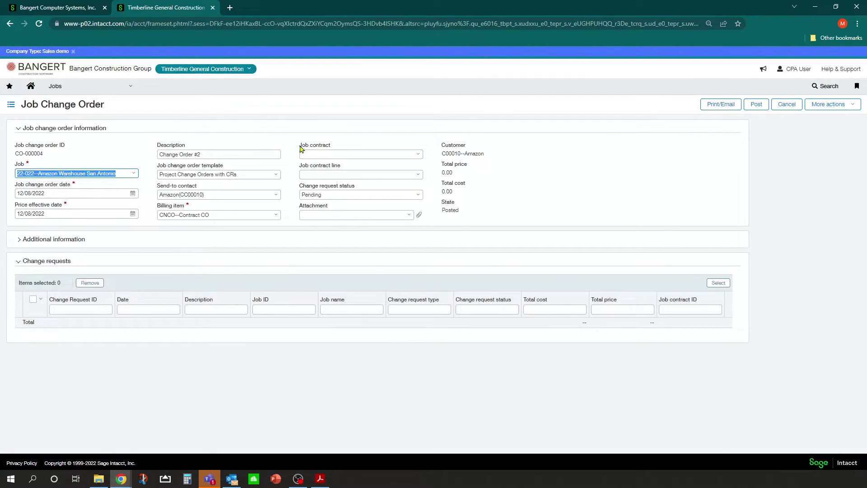
Set job contract 22-022 and line 20--Change Order #2, leaving status Pending.
click(418, 156)
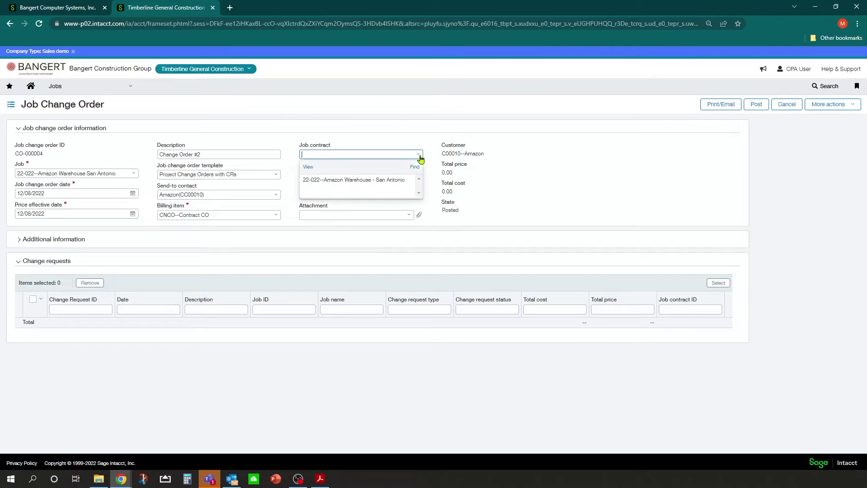
click(353, 180)
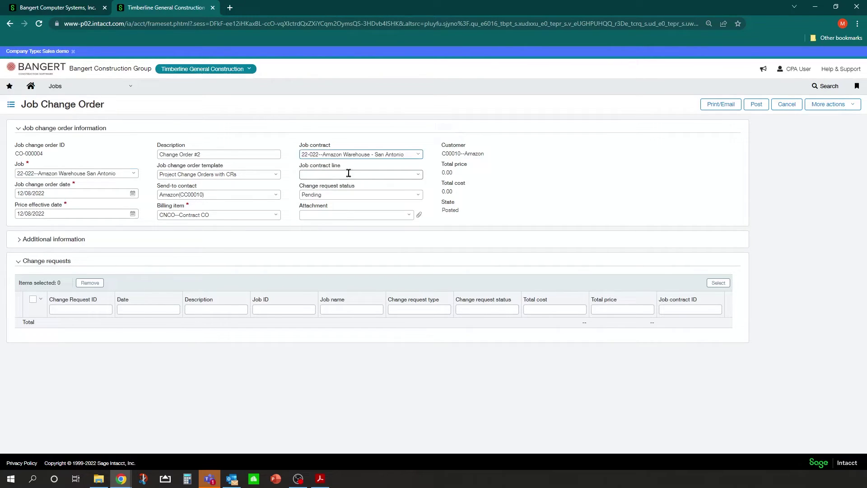
click(418, 177)
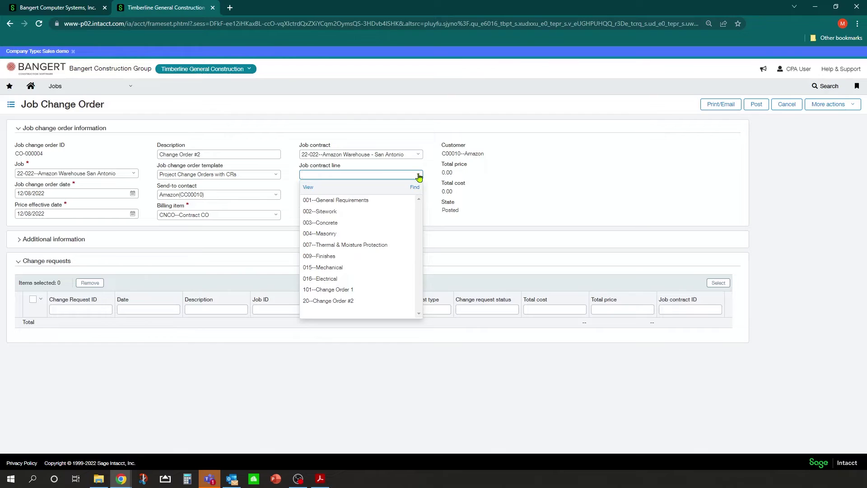
click(337, 301)
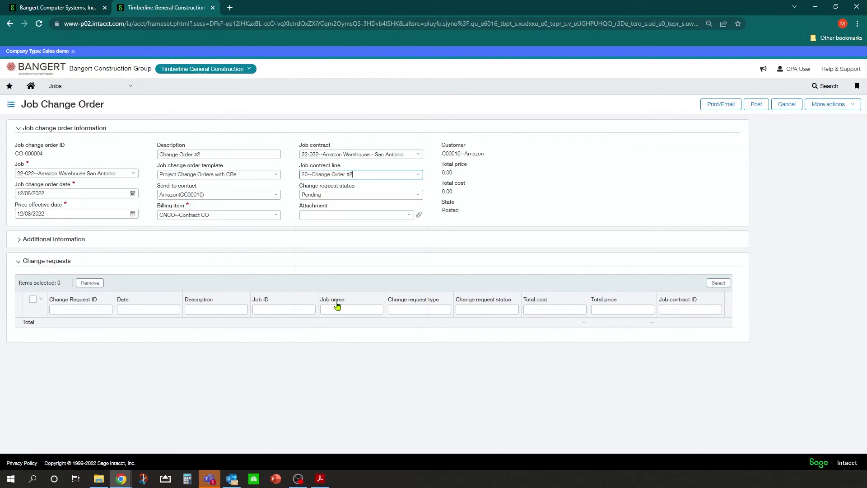
click(503, 198)
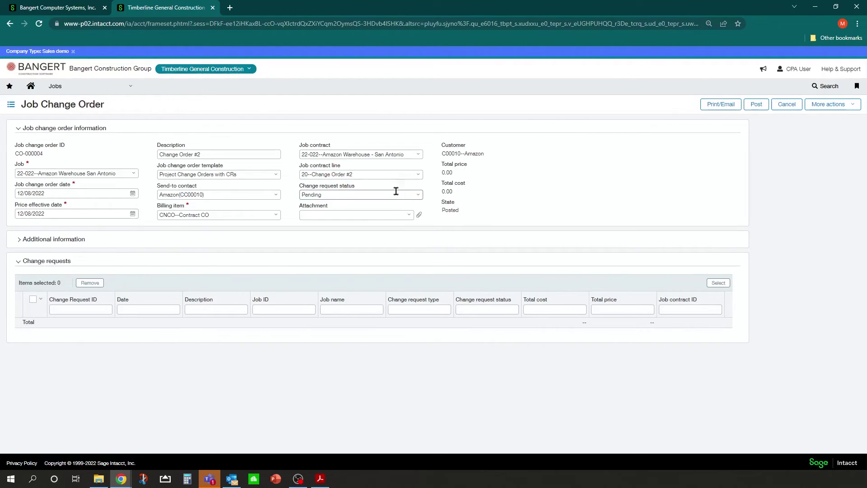
click(417, 196)
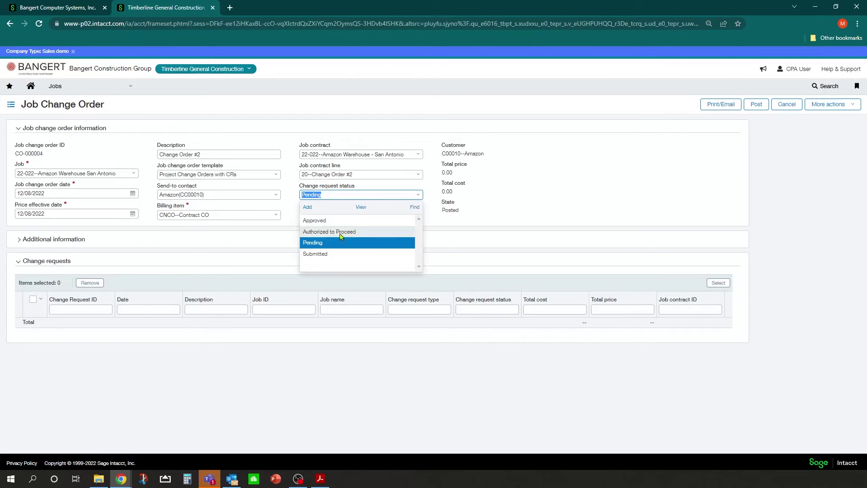
click(320, 246)
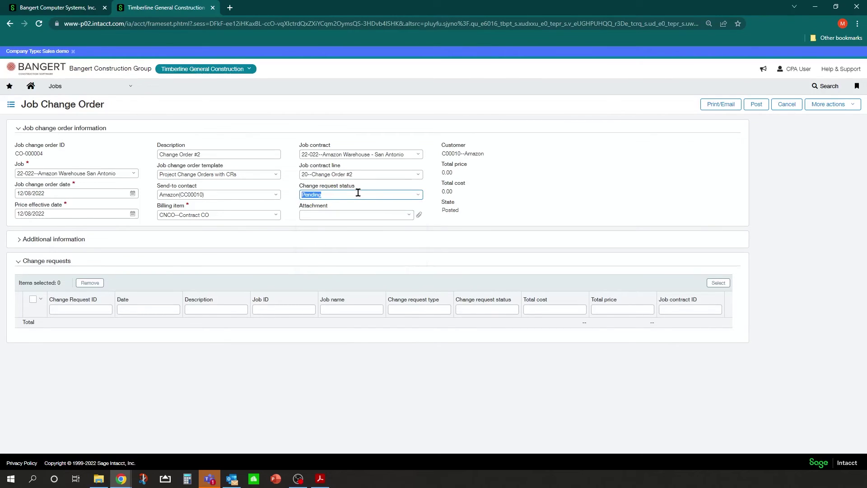